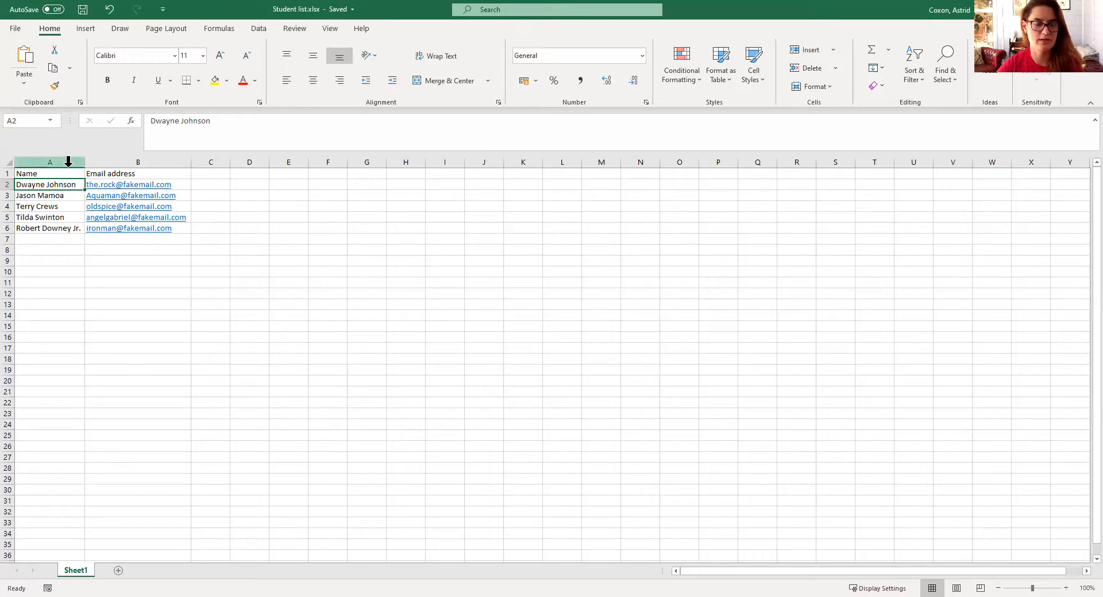
# Replace the space before "Jr." with an @ sign in the name in cell A6
pyautogui.moveTo(66, 185); pyautogui.dragTo(67, 228)
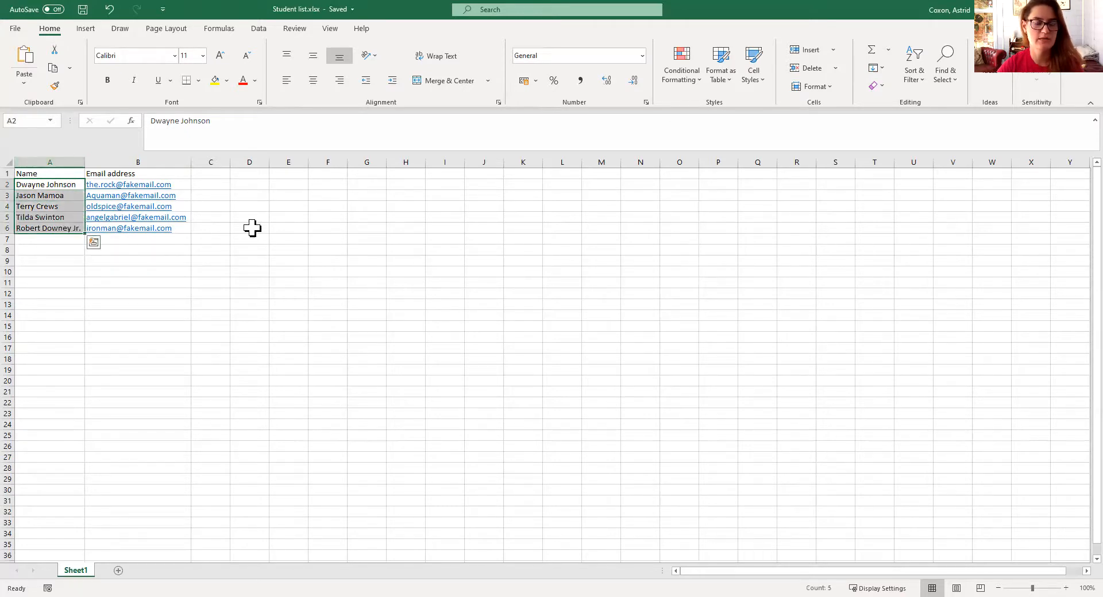
pyautogui.click(69, 229)
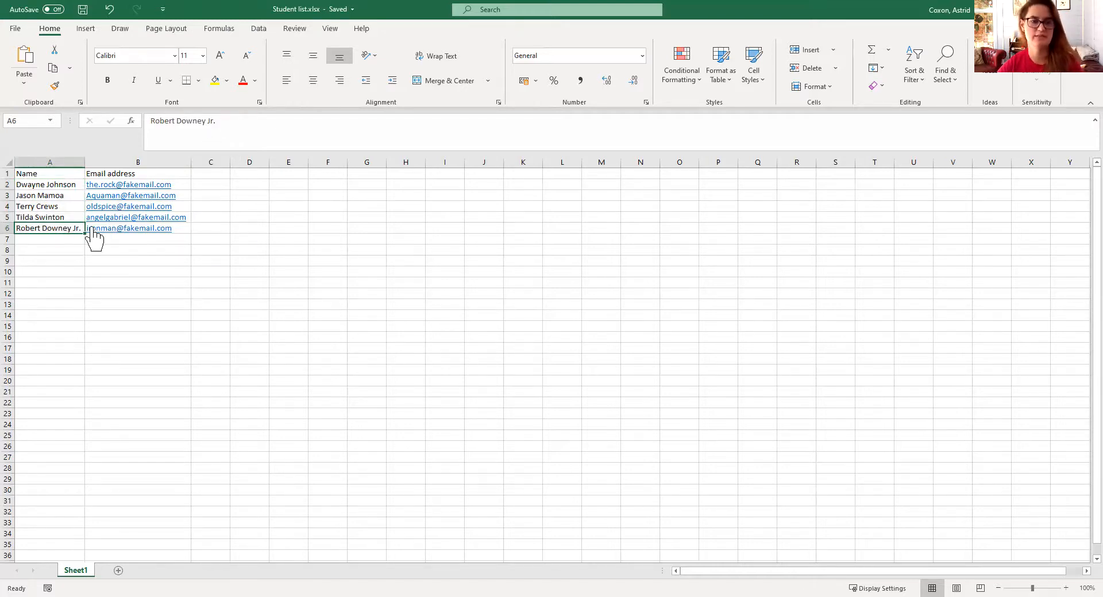
pyautogui.click(208, 122)
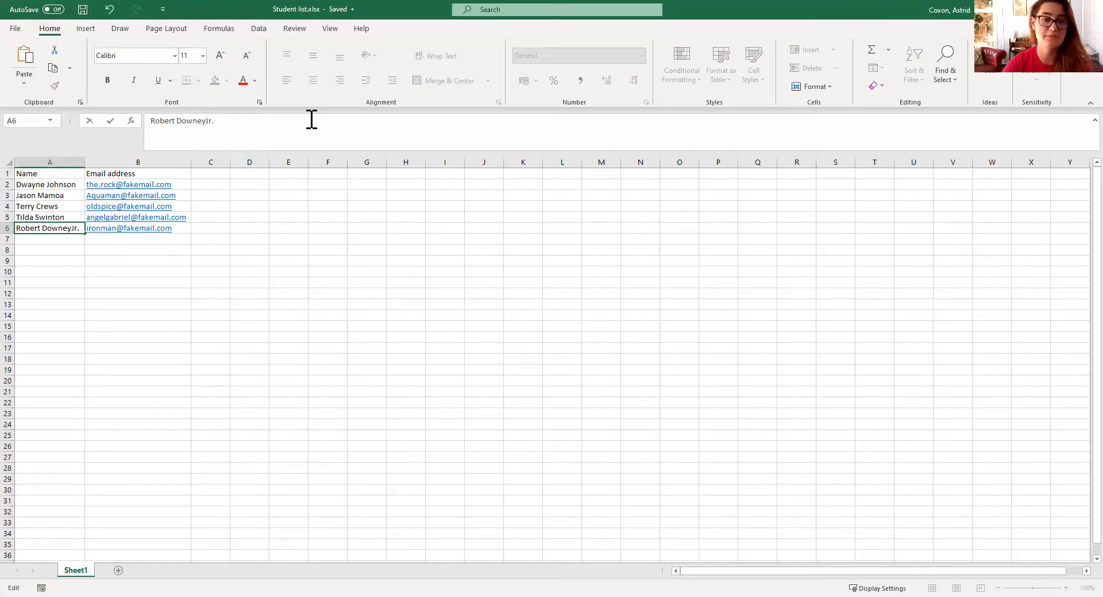
pyautogui.write('@')
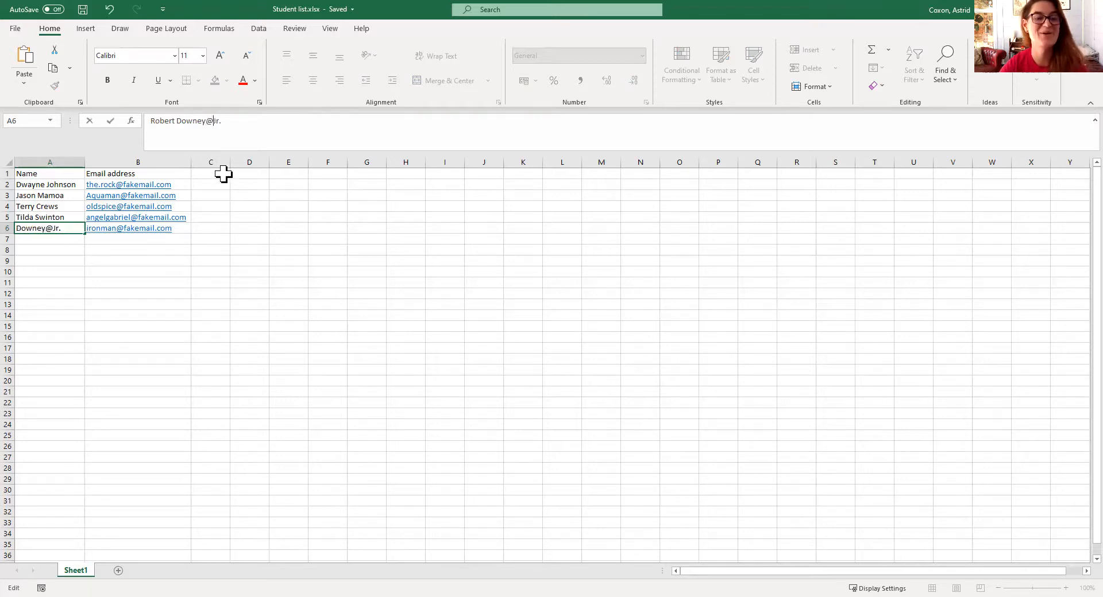
pyautogui.click(114, 271)
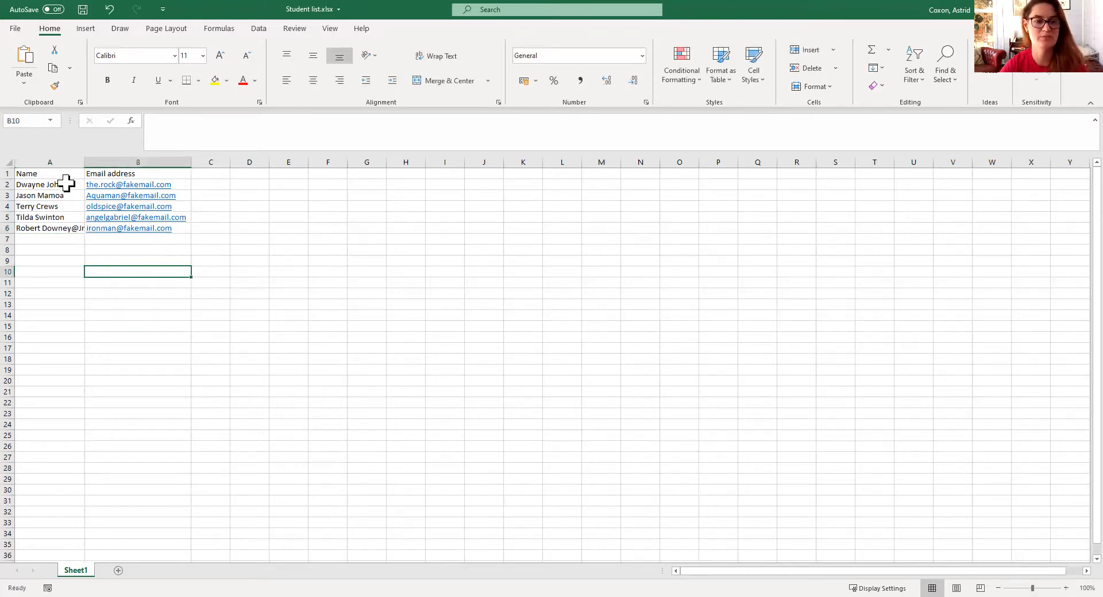
pyautogui.moveTo(70, 187); pyautogui.dragTo(64, 229)
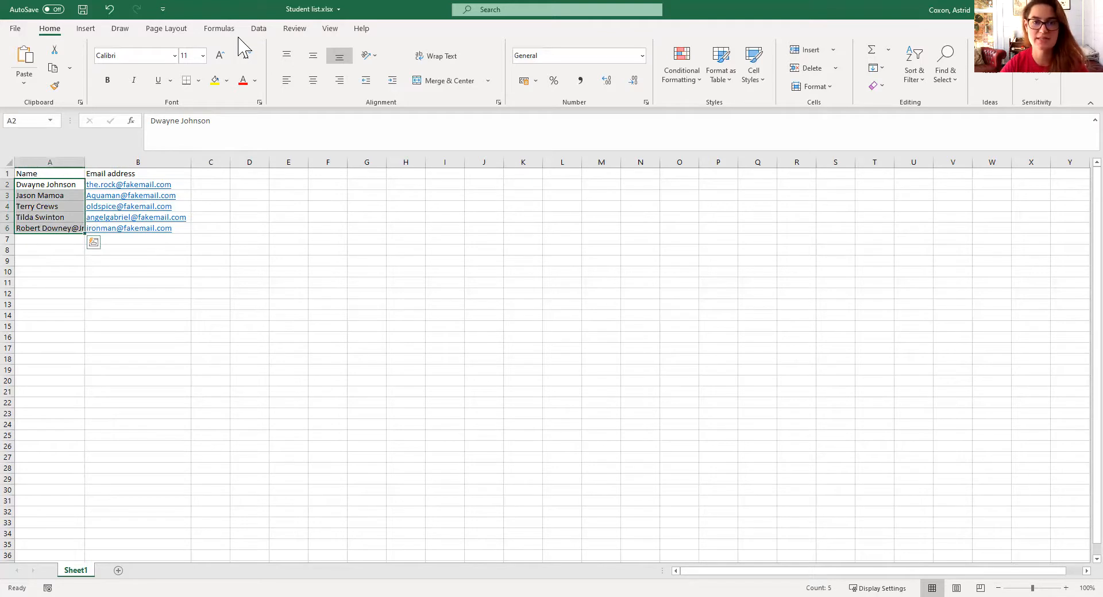
pyautogui.click(259, 30)
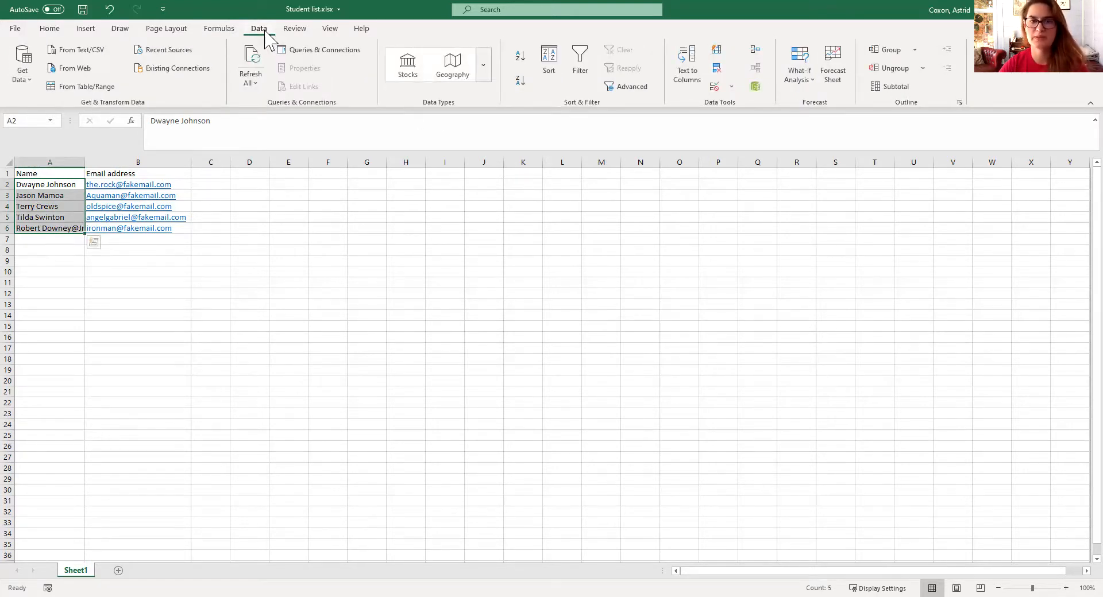
pyautogui.click(693, 84)
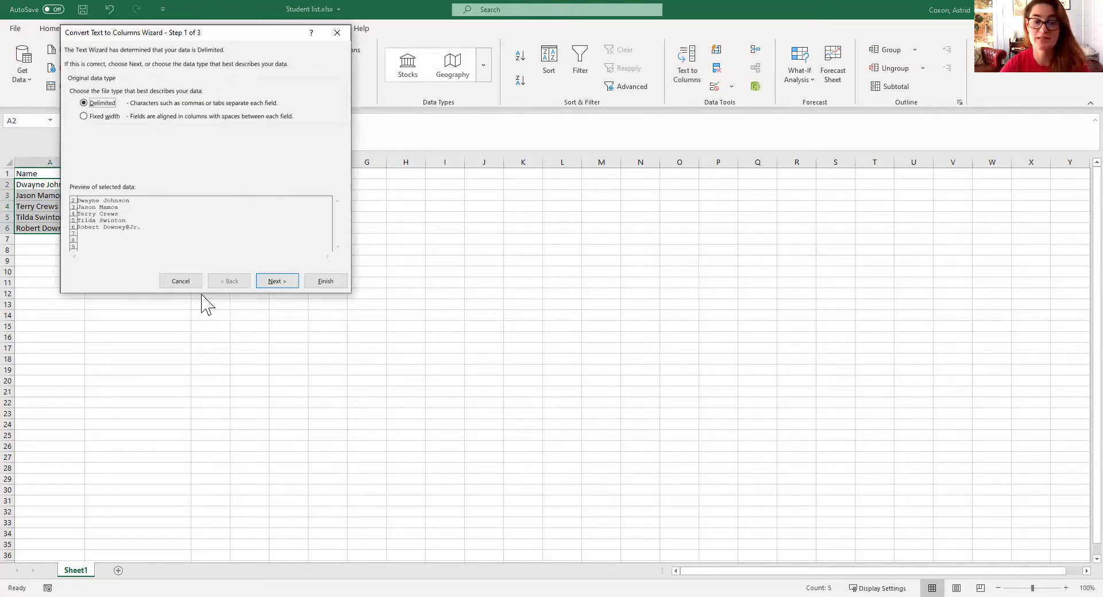
pyautogui.click(181, 280)
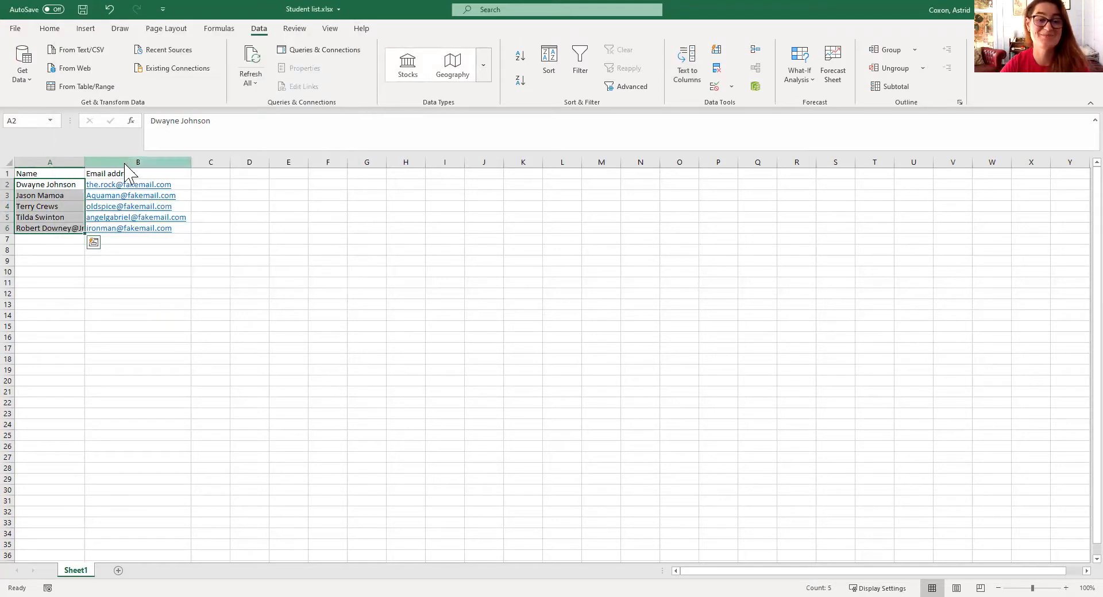
# Insert a blank column before Email address, then head column A "First name" and the new column B "Last name"
pyautogui.rightClick(124, 164)
pyautogui.click(151, 260)
pyautogui.click(117, 170)
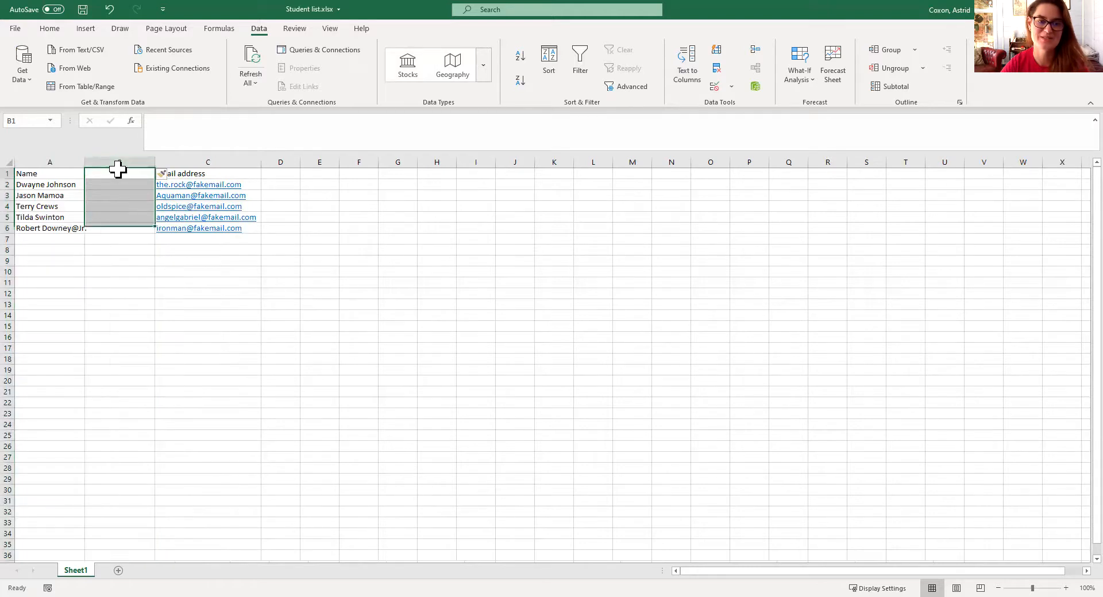
pyautogui.write('Last name')
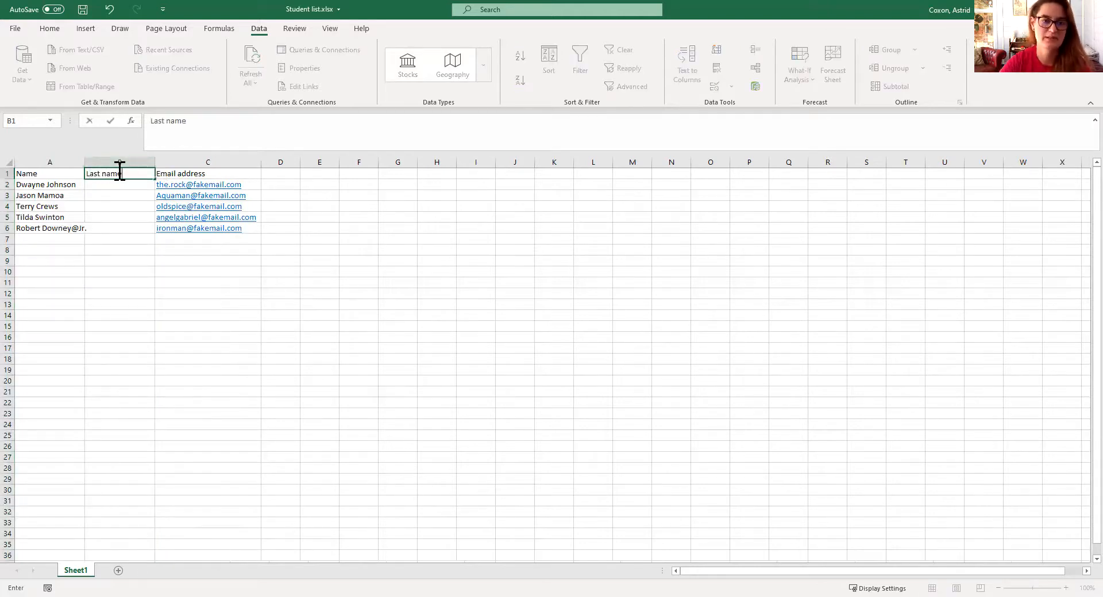
pyautogui.press('Left')
pyautogui.write('First name')
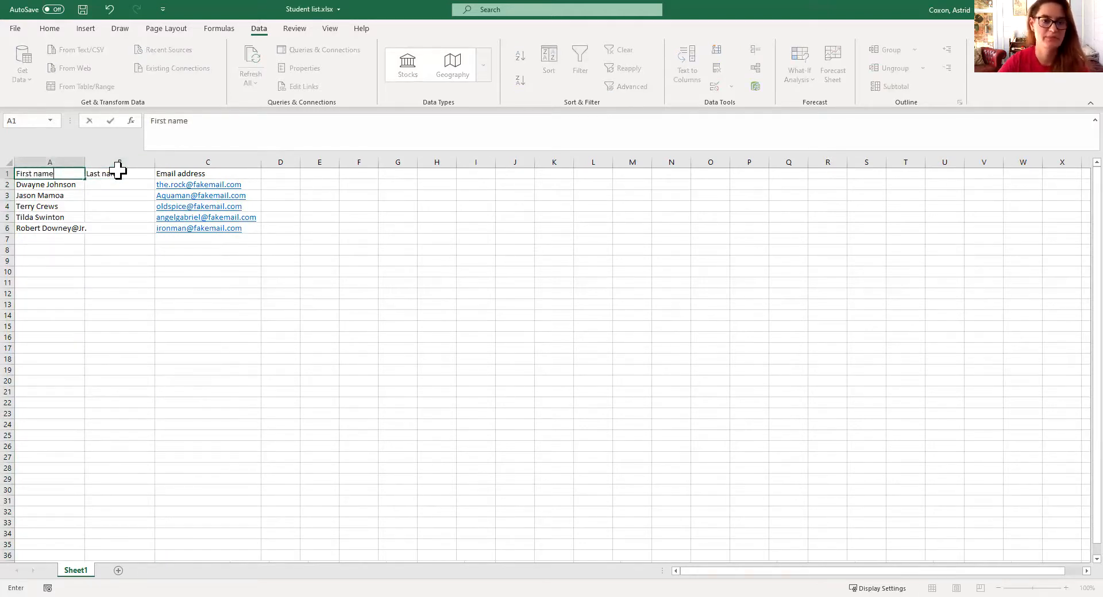
pyautogui.click(98, 316)
# Split the full names in A2:A6 into two columns with Text to Columns, delimited by Space only, with General format
pyautogui.moveTo(57, 185); pyautogui.dragTo(56, 233)
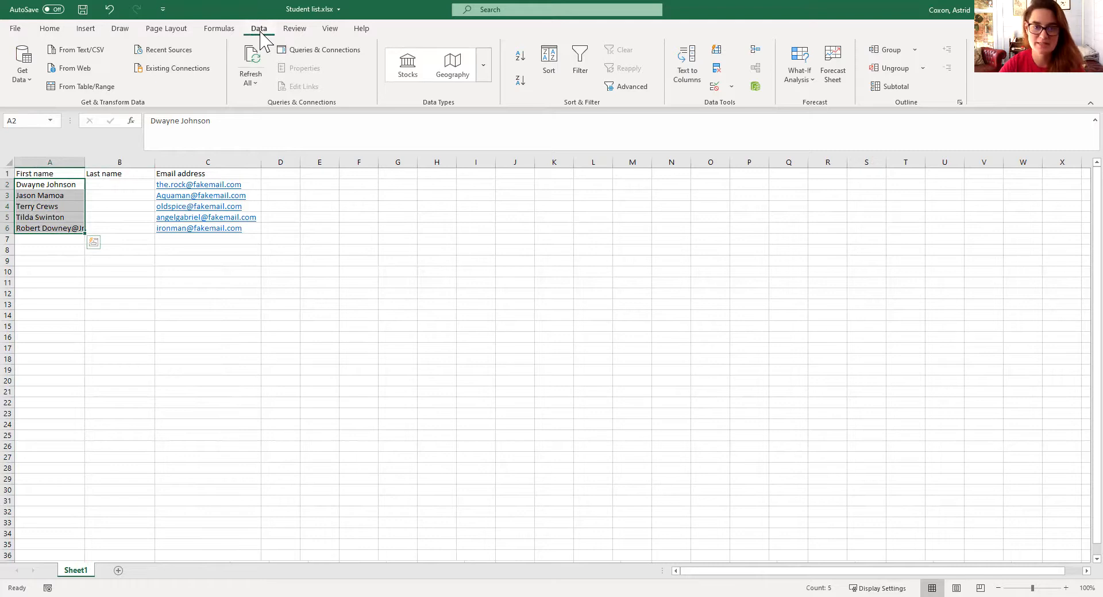
pyautogui.click(689, 73)
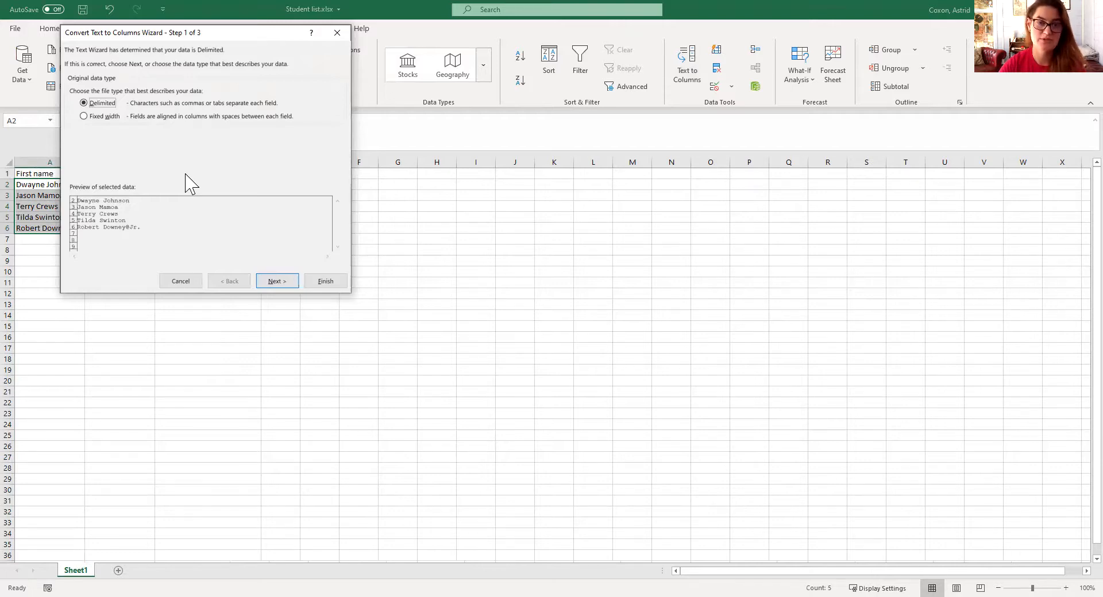
pyautogui.click(269, 283)
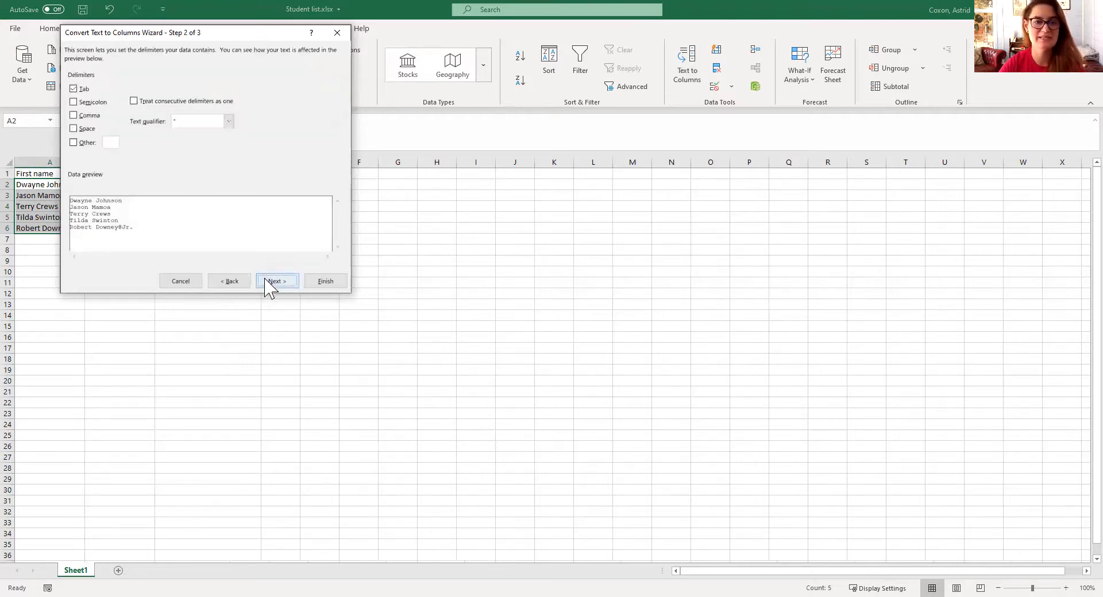
pyautogui.click(74, 89)
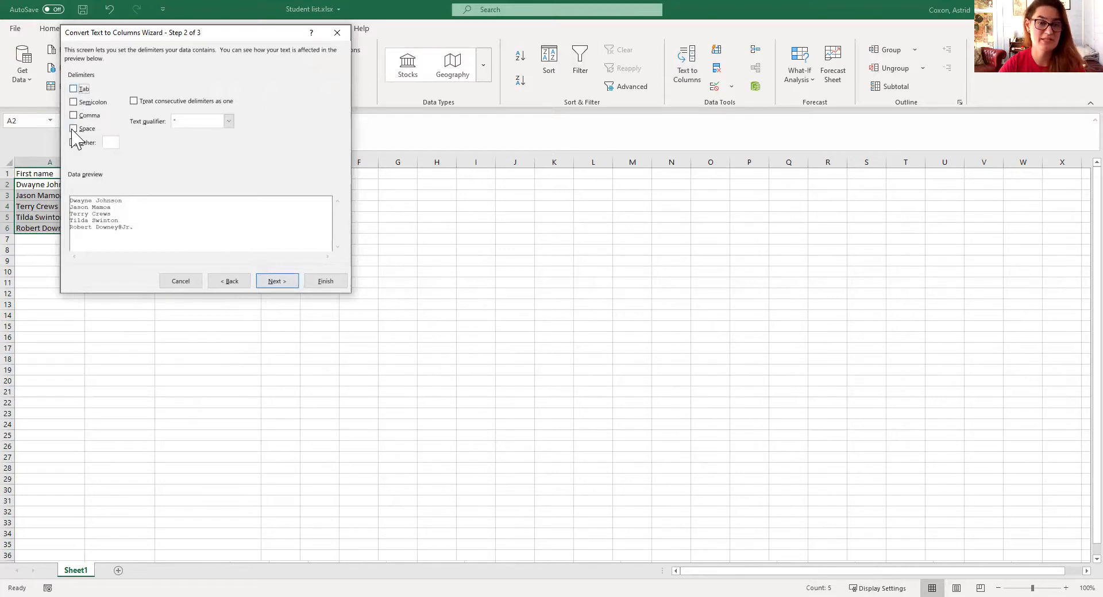
pyautogui.click(73, 129)
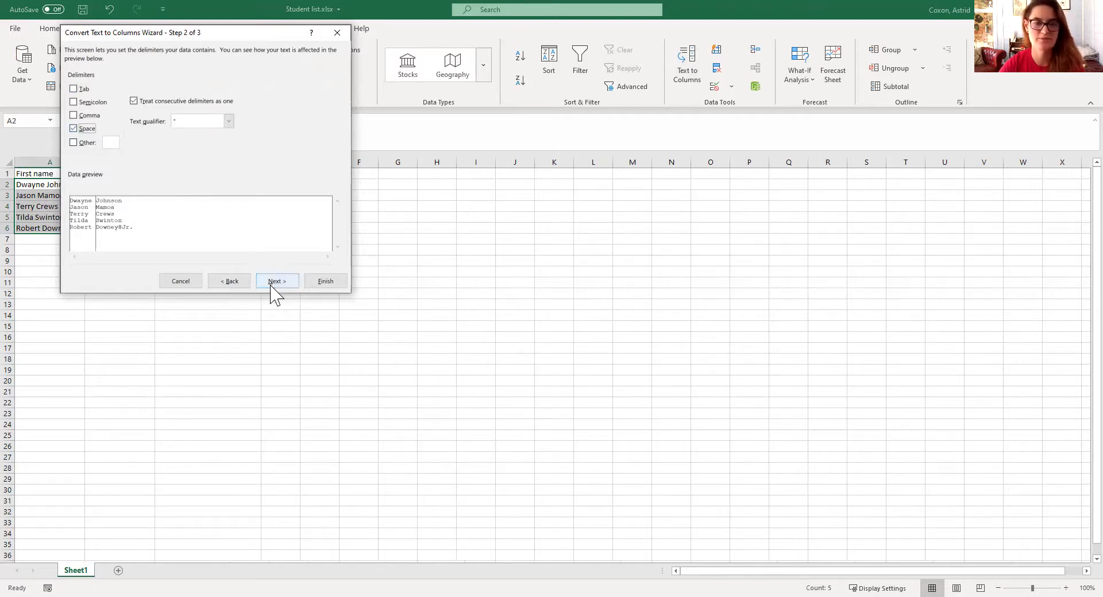
pyautogui.click(290, 282)
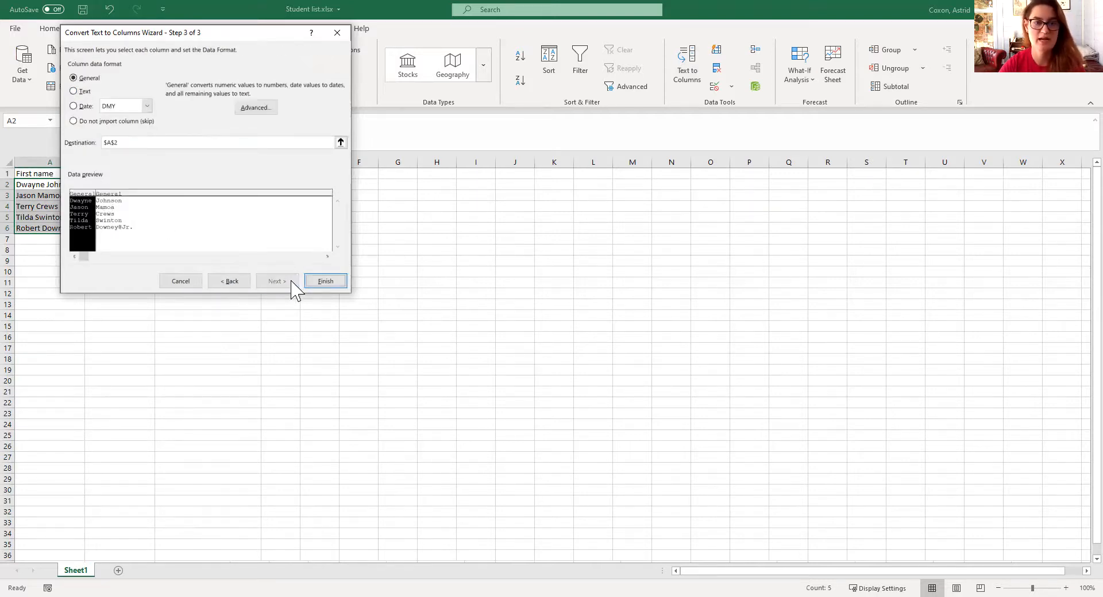
pyautogui.click(321, 283)
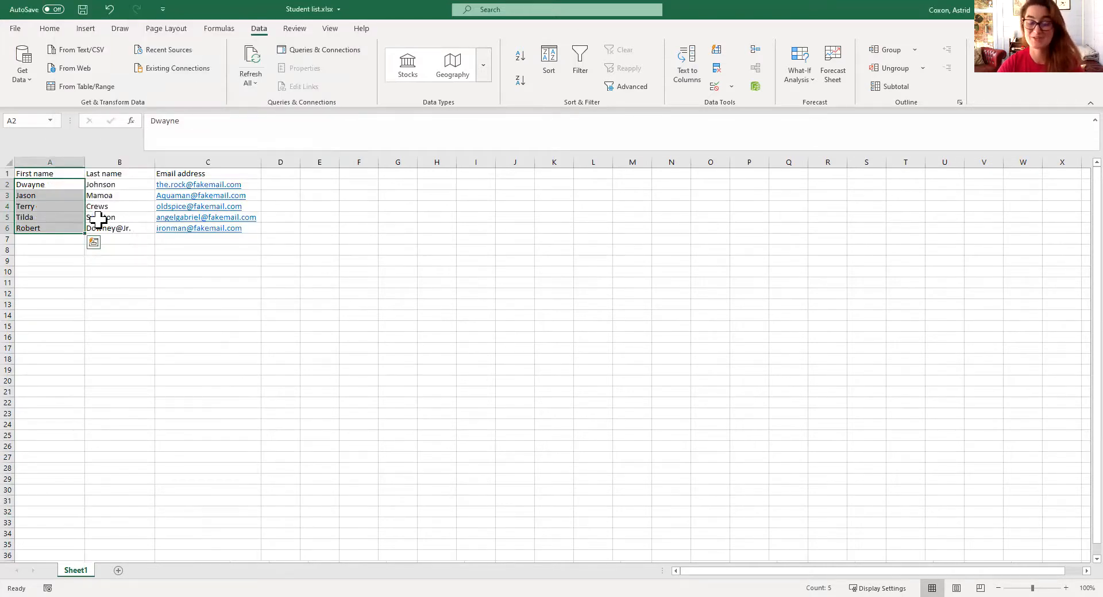
# Replace the @ sign before "Jr." in cell B6 with a space and save the Student list workbook
pyautogui.click(123, 228)
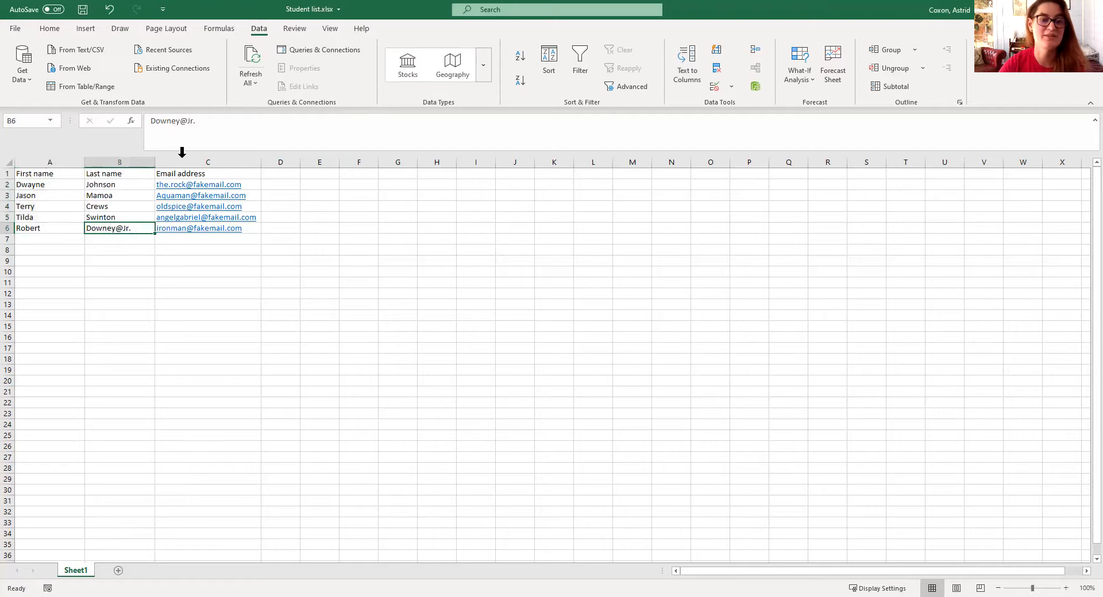
pyautogui.doubleClick(185, 121)
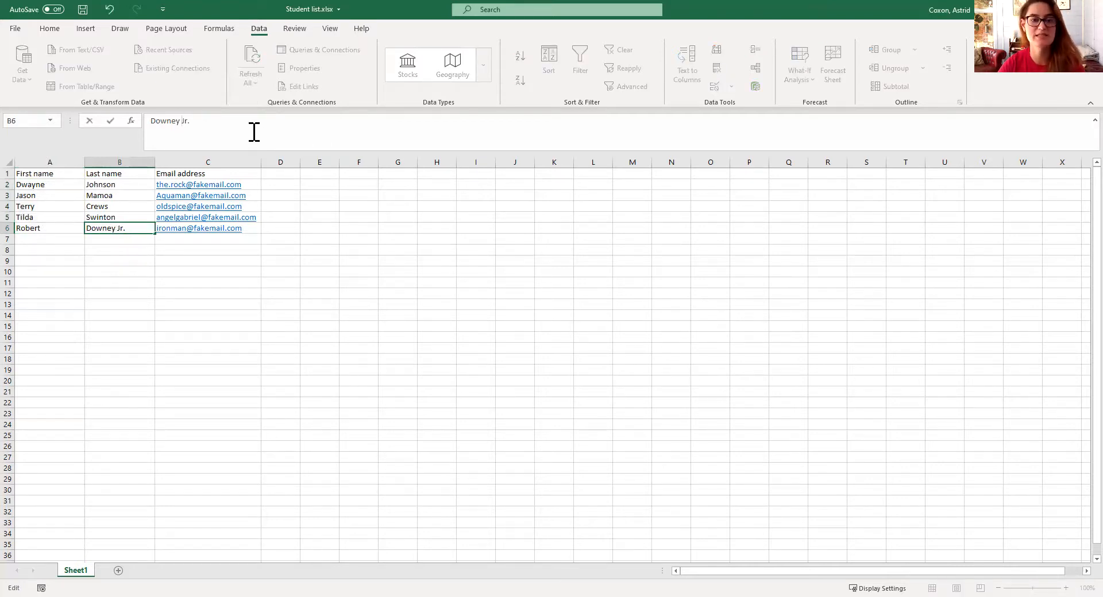
pyautogui.click(347, 247)
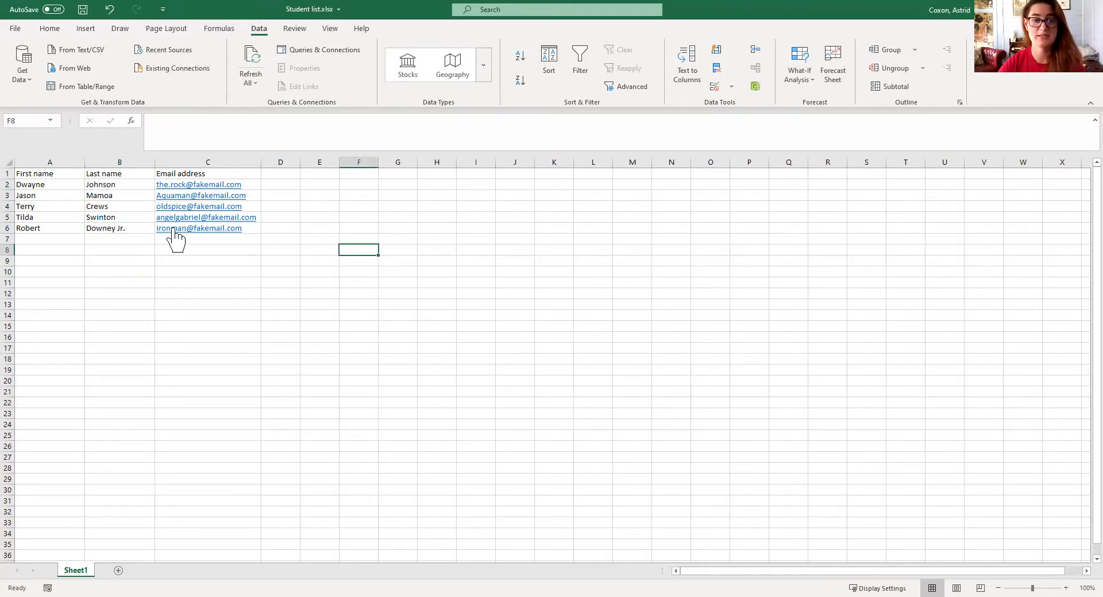
pyautogui.click(83, 10)
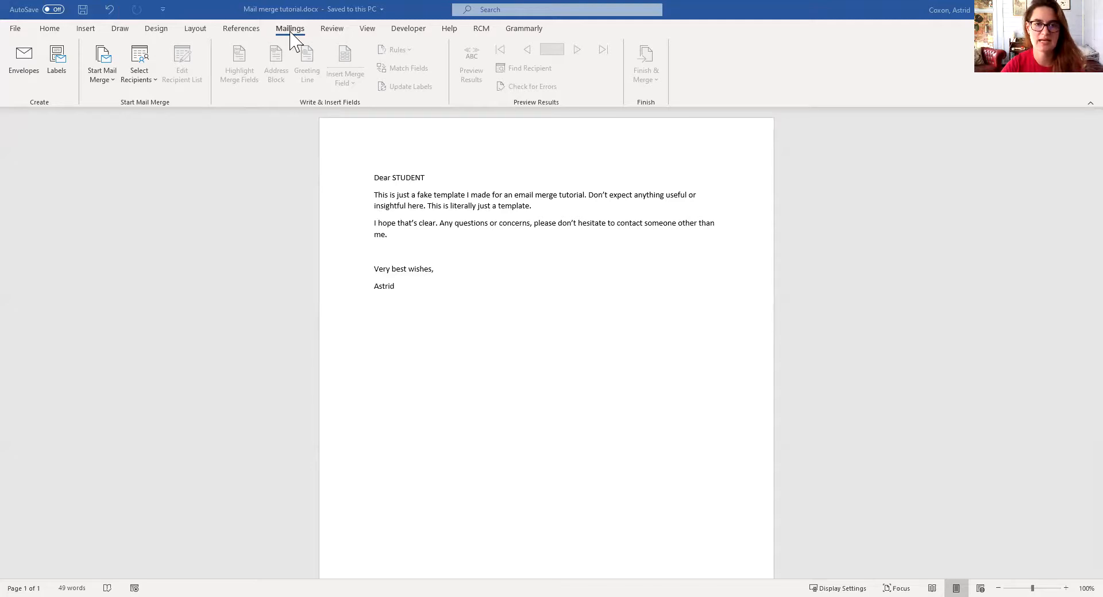
# In Word, set up Mail merge tutorial.docx as an e-mail merge using Sheet1$ of Student list.xlsx on the Desktop as recipients, first row as headers
pyautogui.click(107, 66)
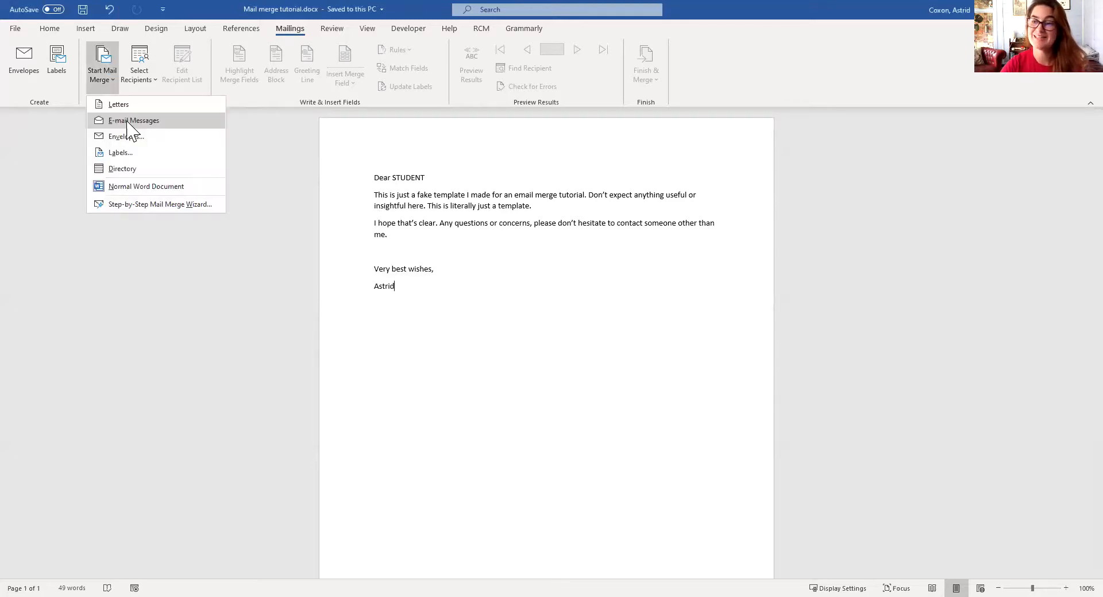
pyautogui.click(129, 121)
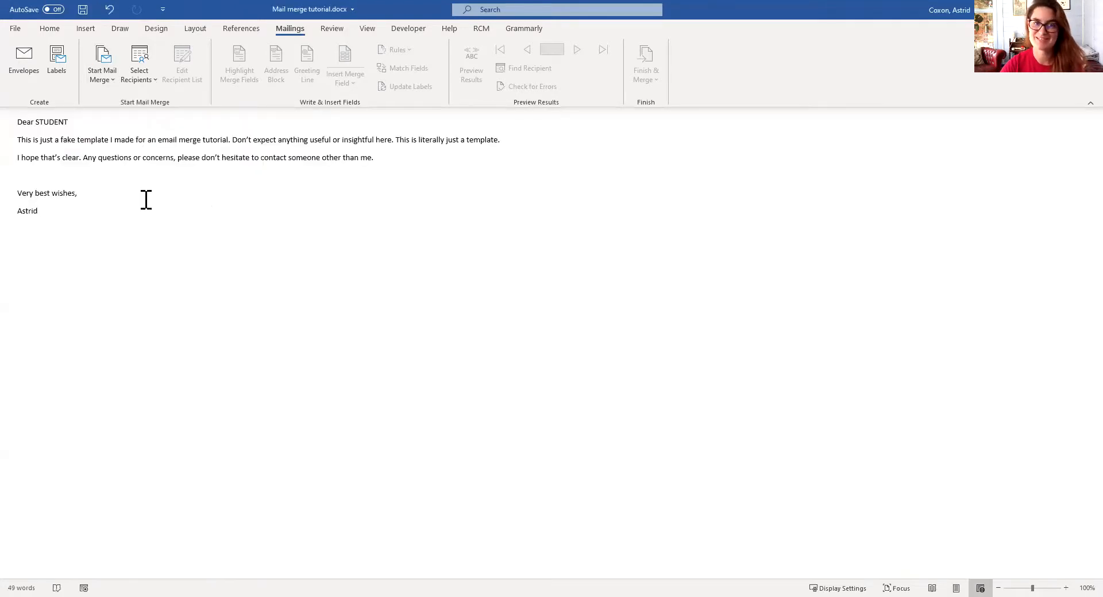
pyautogui.click(156, 81)
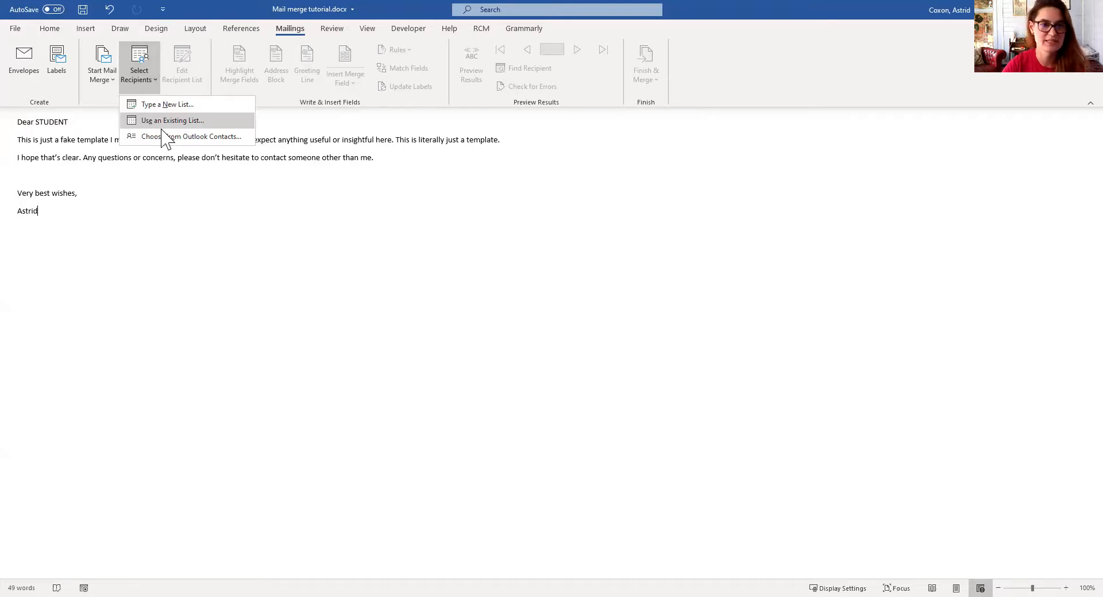
pyautogui.click(160, 121)
pyautogui.scroll(10, 66, 101)
pyautogui.scroll(2, 66, 101)
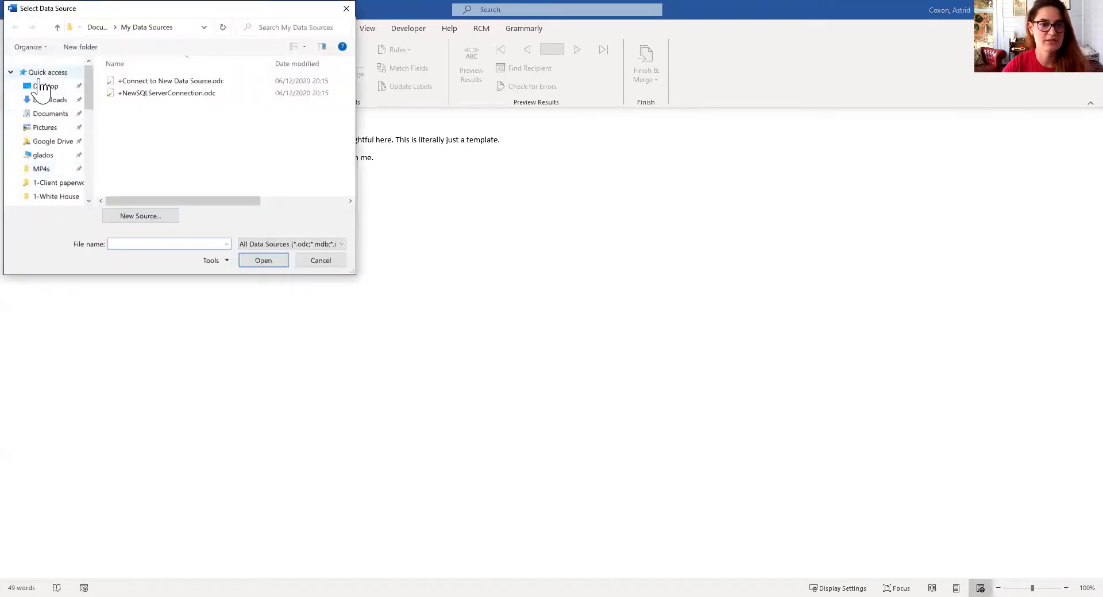
pyautogui.click(45, 86)
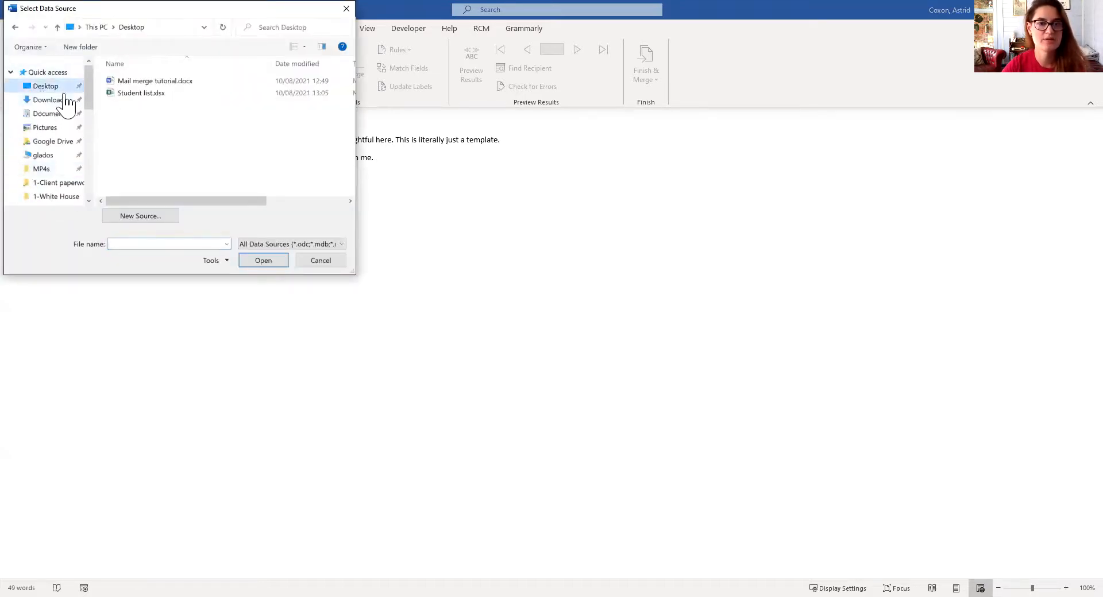
pyautogui.click(143, 93)
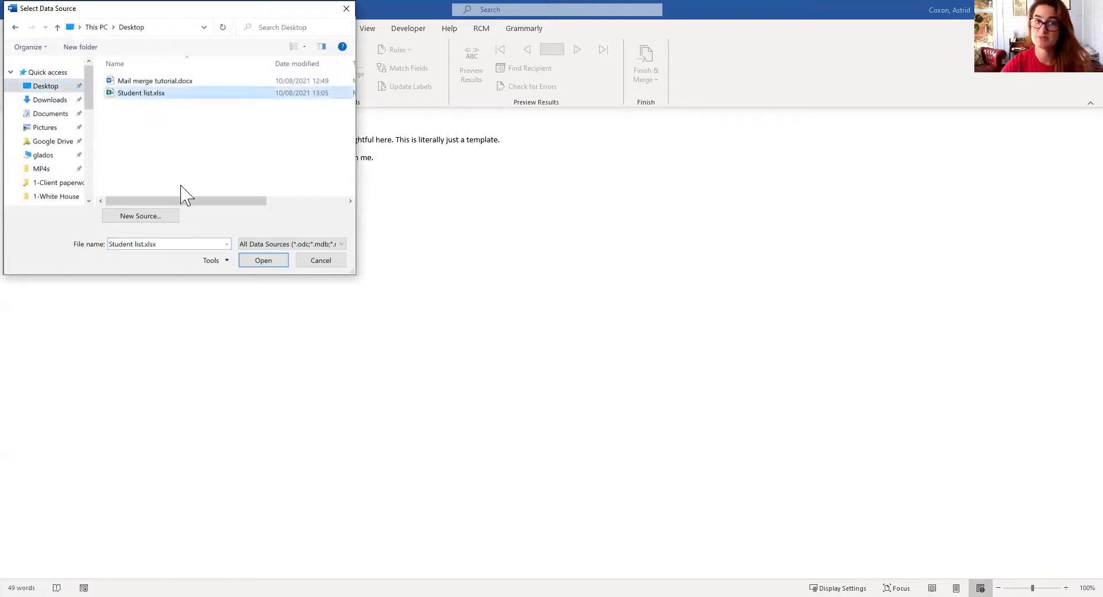
pyautogui.click(262, 264)
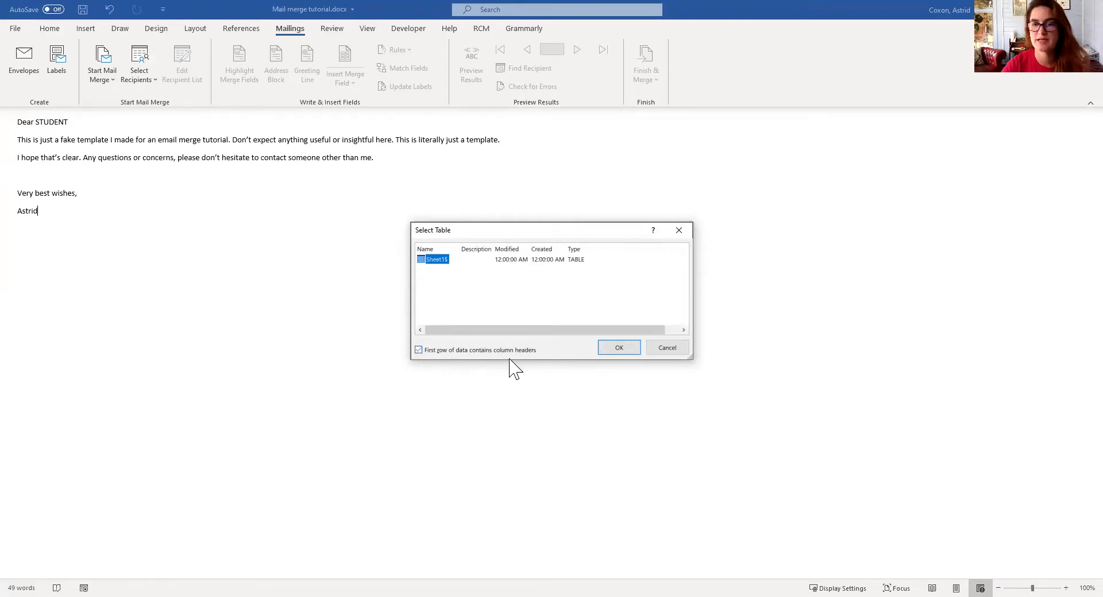
pyautogui.click(617, 349)
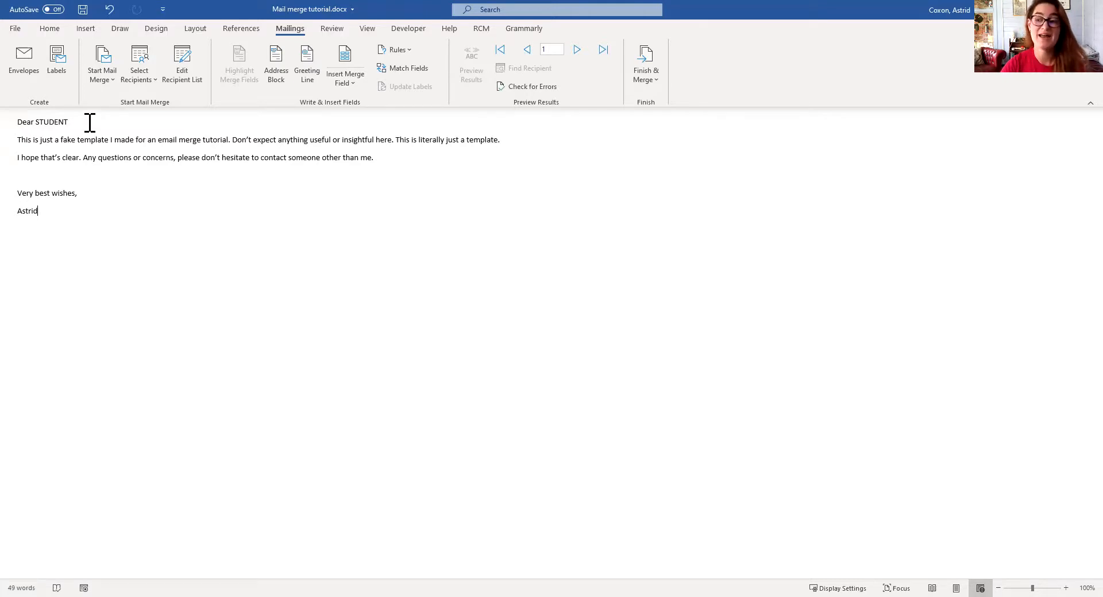
# Replace the "Dear STUDENT" line with a merge greeting line using "Dear", the first-and-last-name format with suffix, and a comma
pyautogui.moveTo(89, 122); pyautogui.dragTo(13, 119)
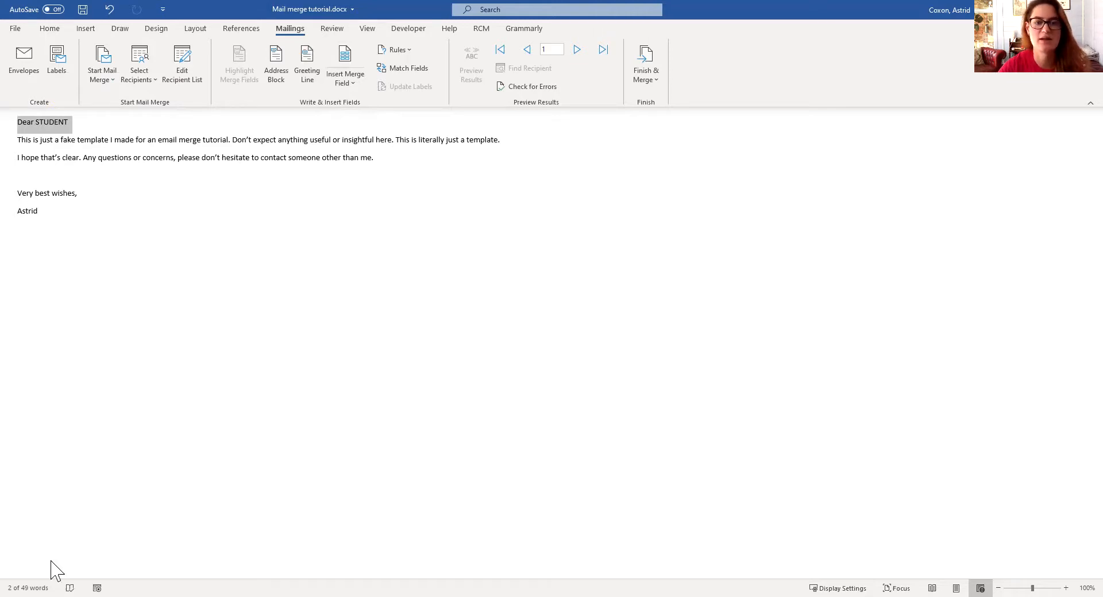
pyautogui.click(306, 77)
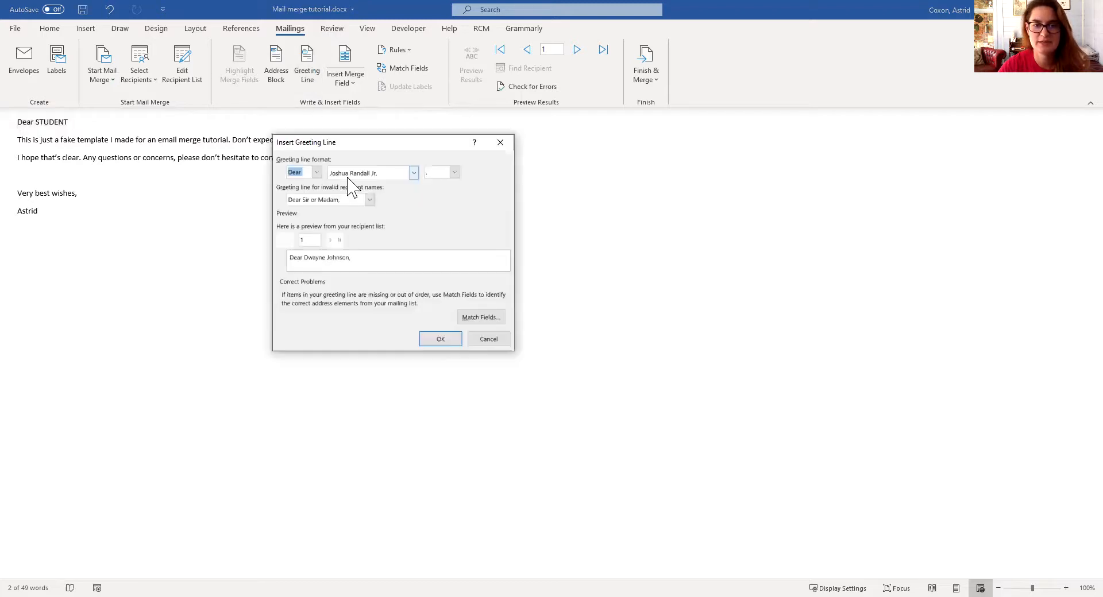
pyautogui.click(317, 173)
pyautogui.click(307, 184)
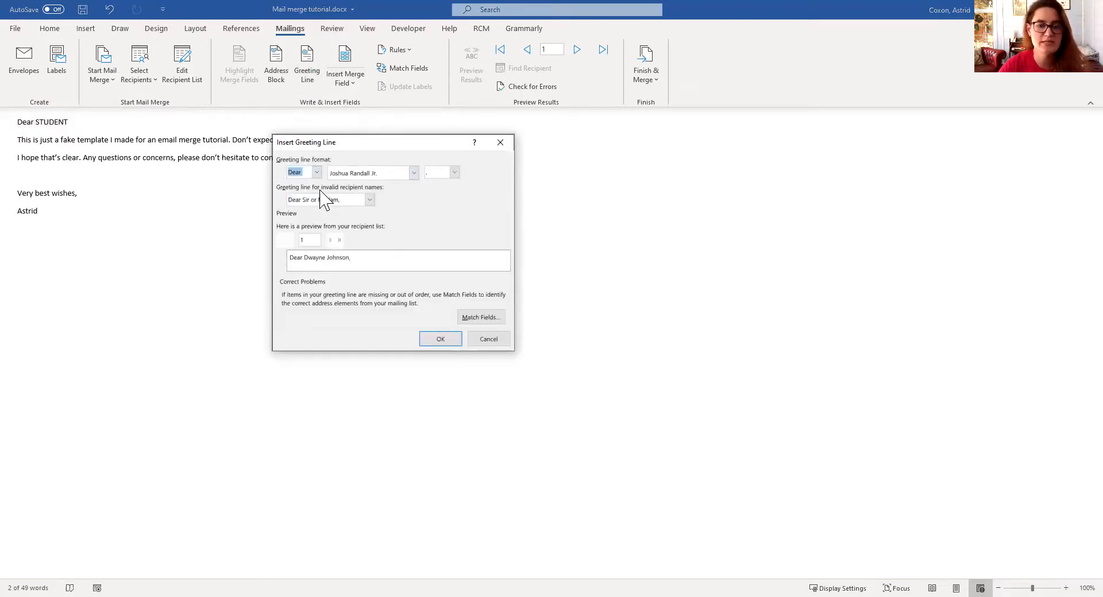
pyautogui.click(390, 177)
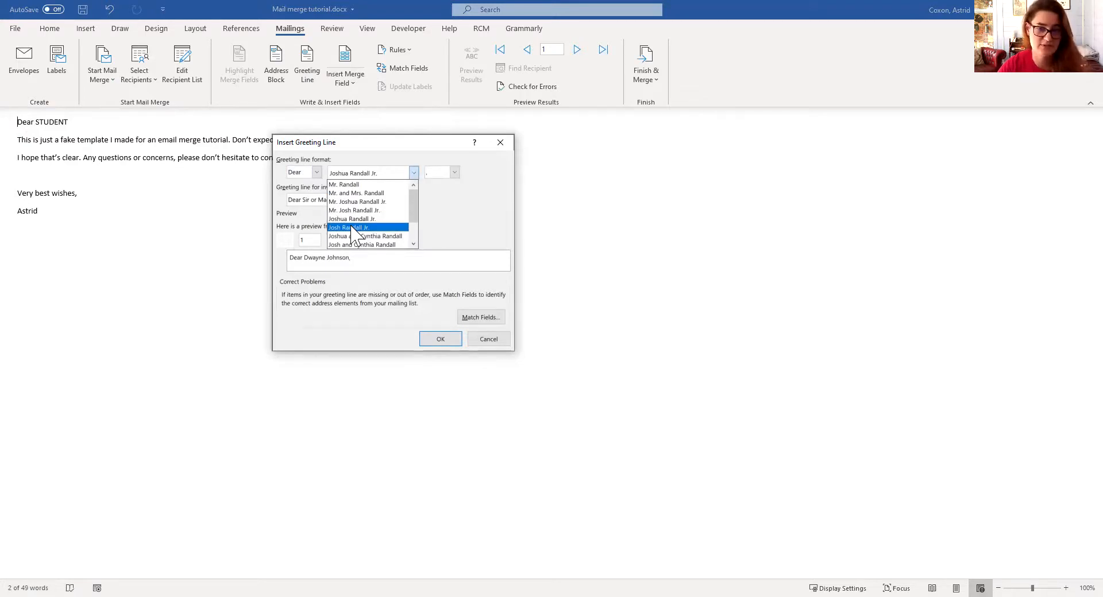
pyautogui.click(356, 218)
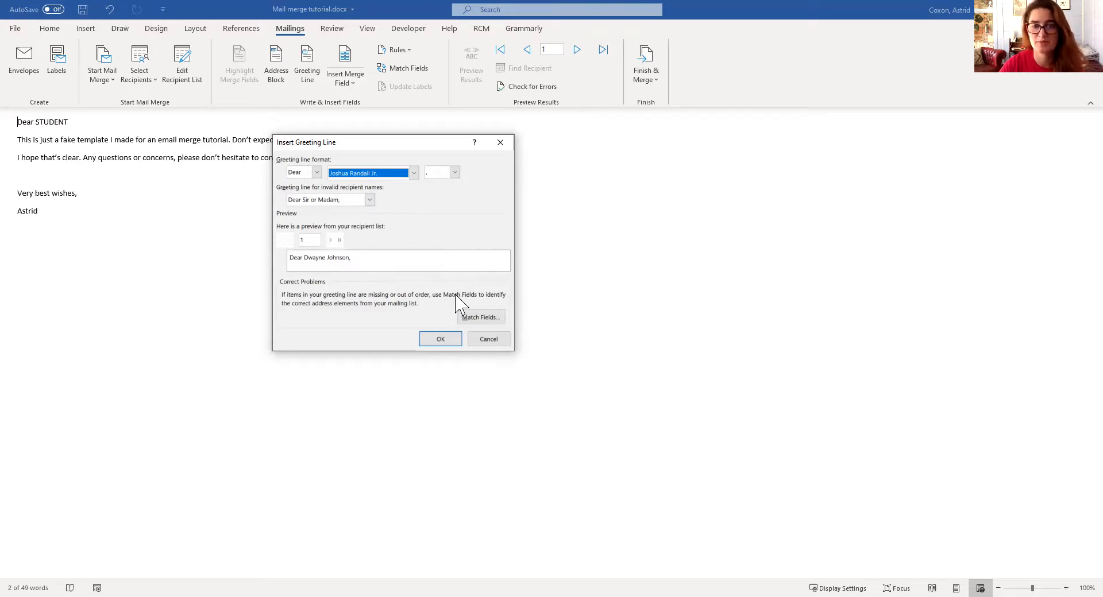
pyautogui.click(434, 335)
pyautogui.keyDown('shift'); pyautogui.click(155, 121); pyautogui.keyUp('shift')
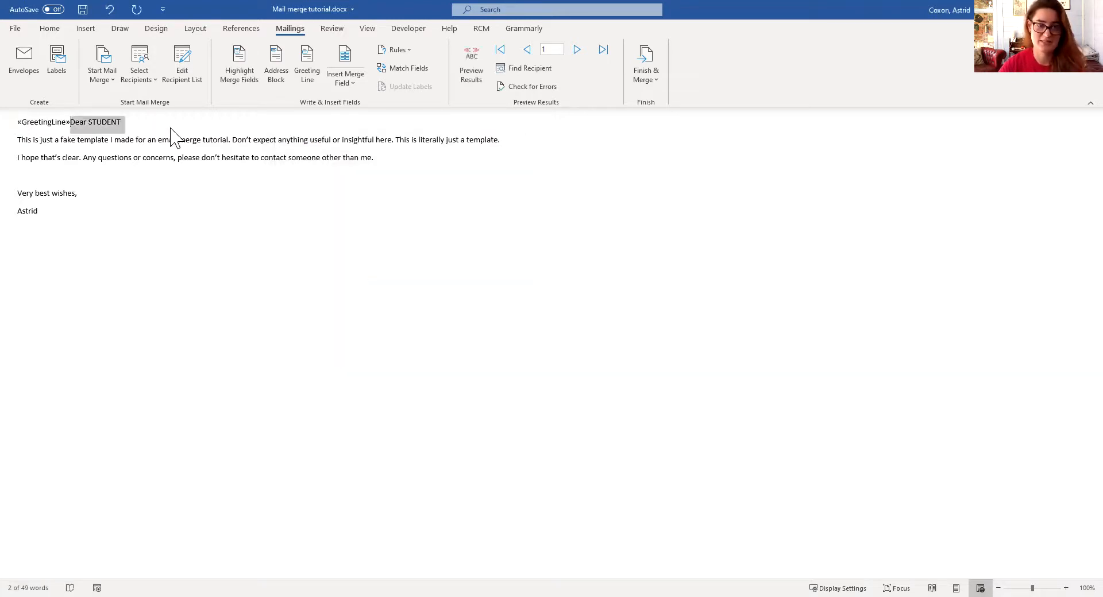
pyautogui.press('Delete')
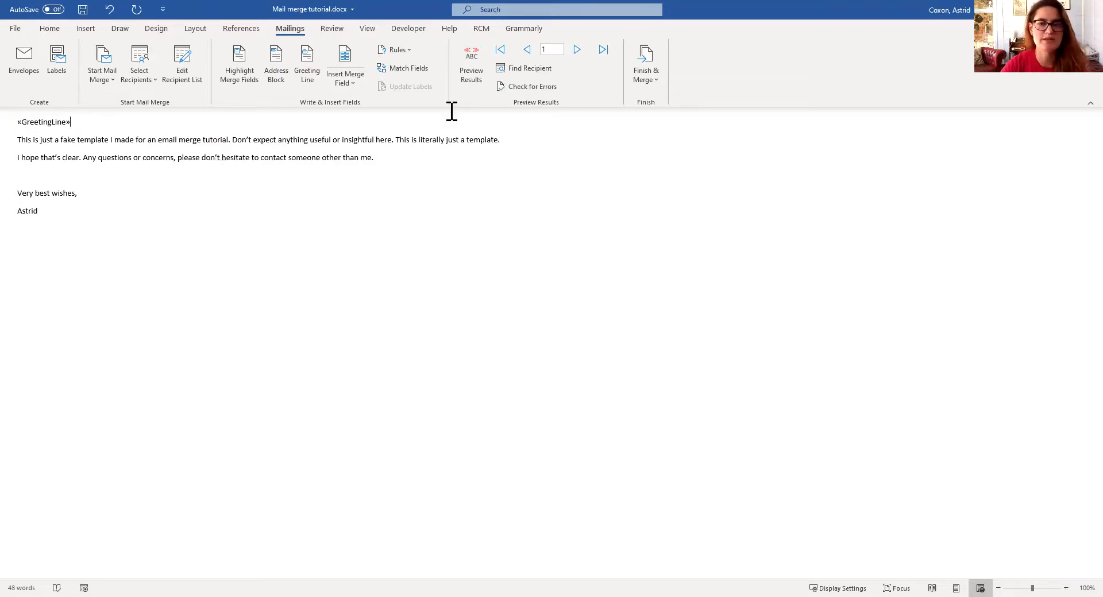
# Preview the merge results and go through the personalised greetings from record 1 to record 5
pyautogui.click(475, 82)
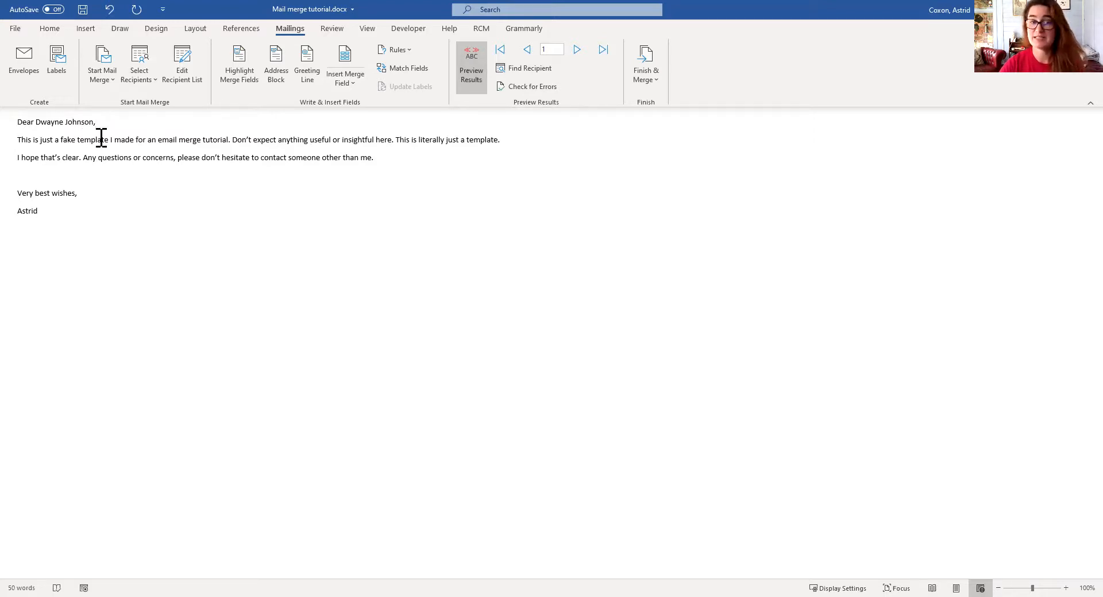
pyautogui.click(578, 50)
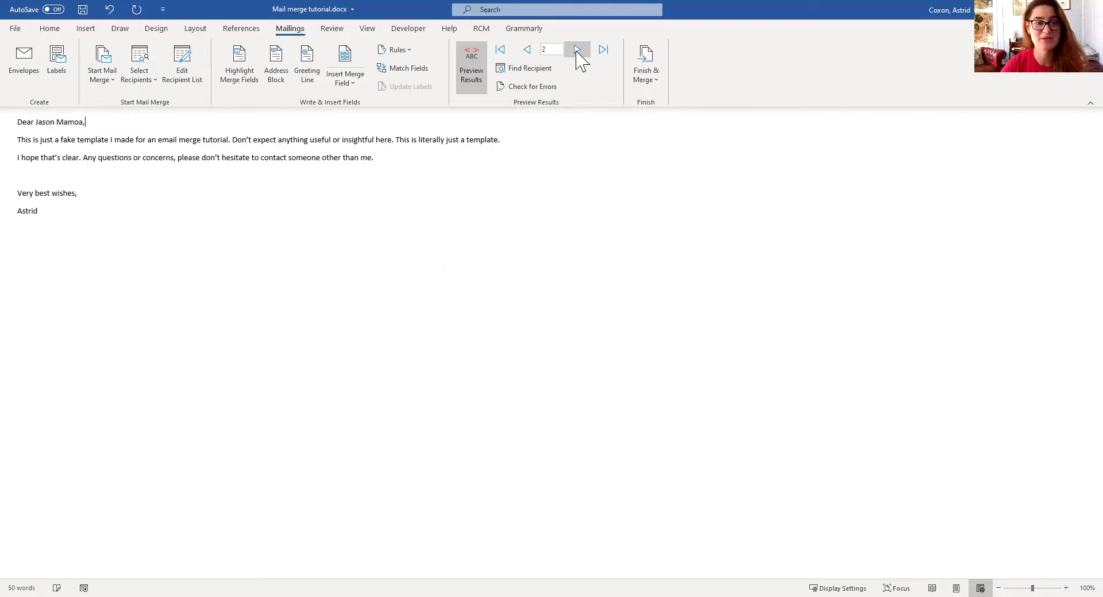
pyautogui.click(577, 51)
pyautogui.click(578, 51)
pyautogui.click(577, 51)
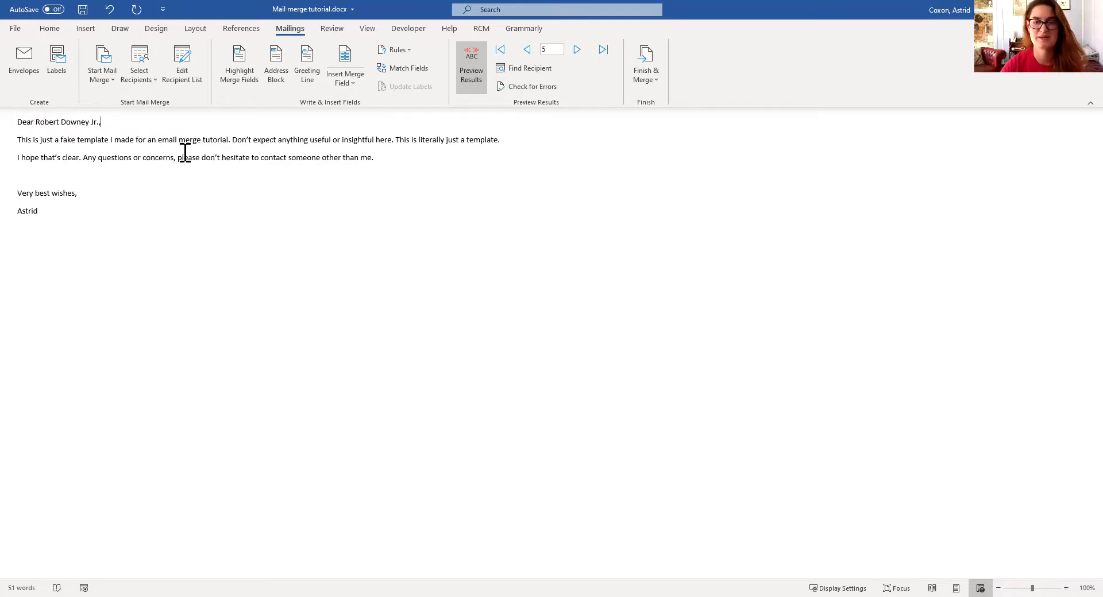
# Finish the merge by sending HTML e-mail messages to Email_address for all records, with the subject line "Test template email"
pyautogui.click(653, 67)
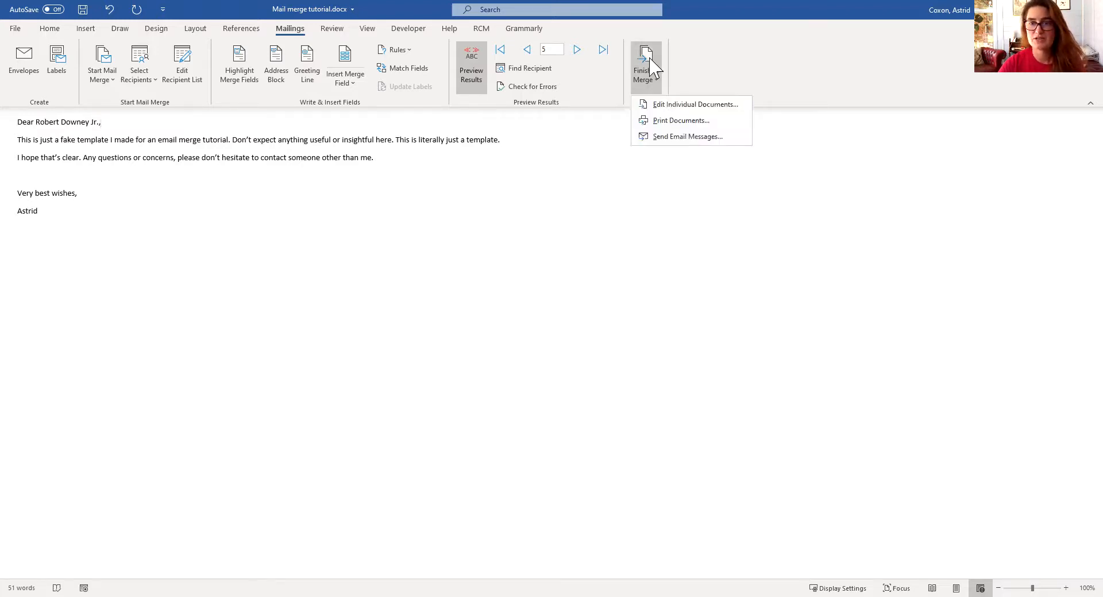
pyautogui.click(682, 138)
pyautogui.click(570, 262)
pyautogui.write('T')
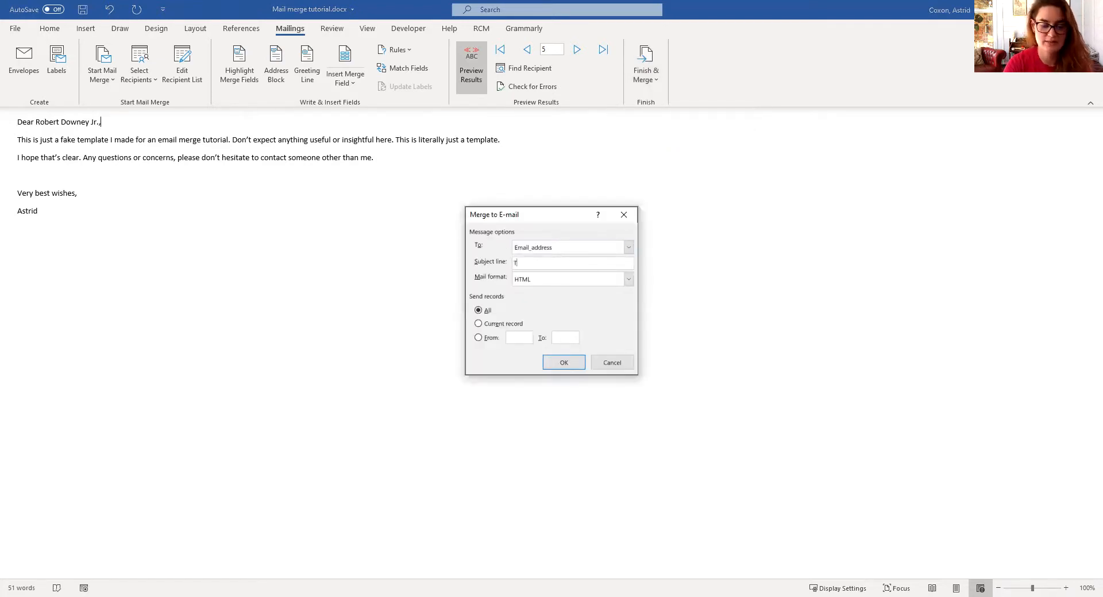
pyautogui.write('est remplate email')
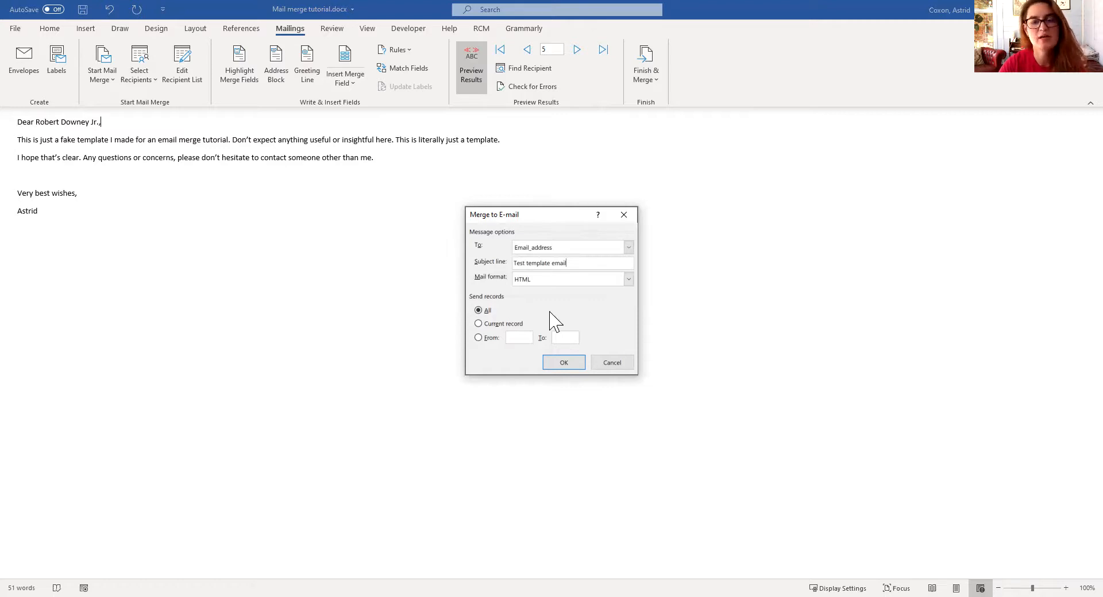
pyautogui.click(560, 363)
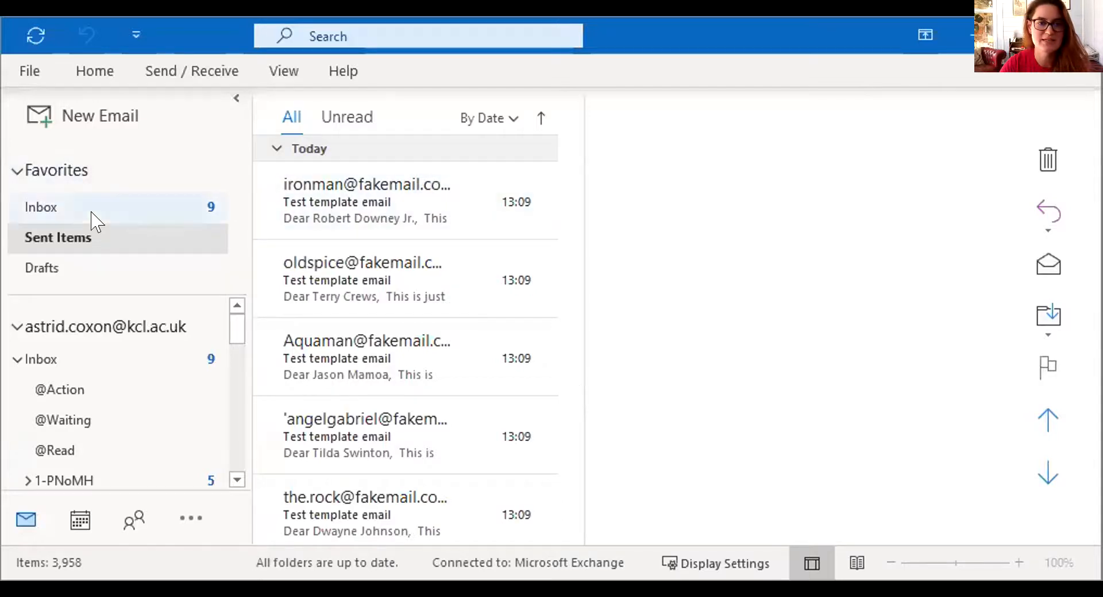
# In Outlook's Sent Items, read two of the sent "Test template email" messages to check their recipients and personalised greetings
pyautogui.click(373, 218)
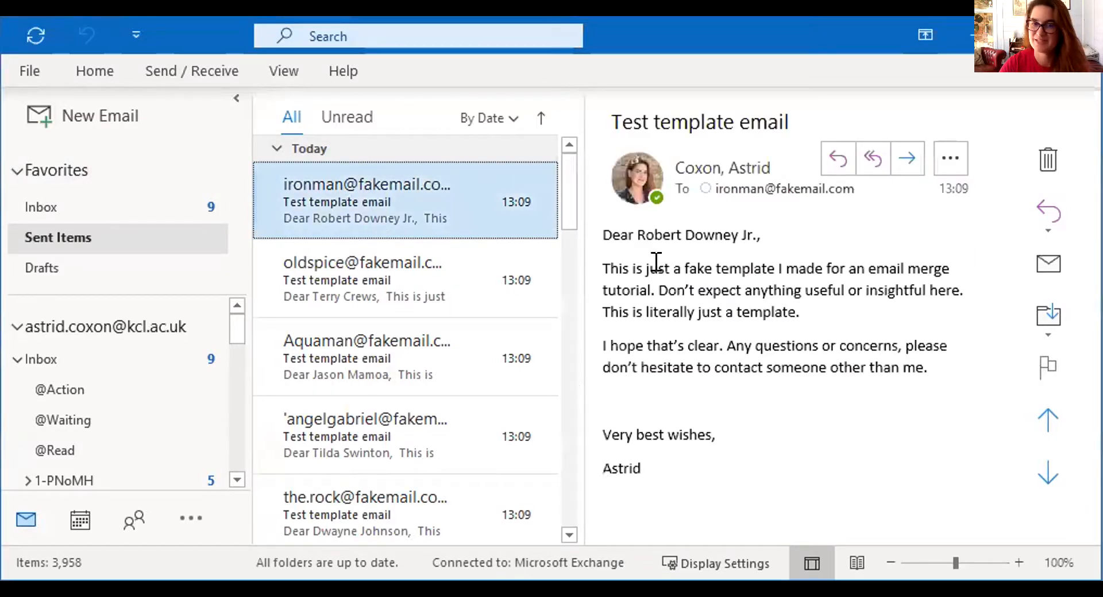
pyautogui.press('Down')
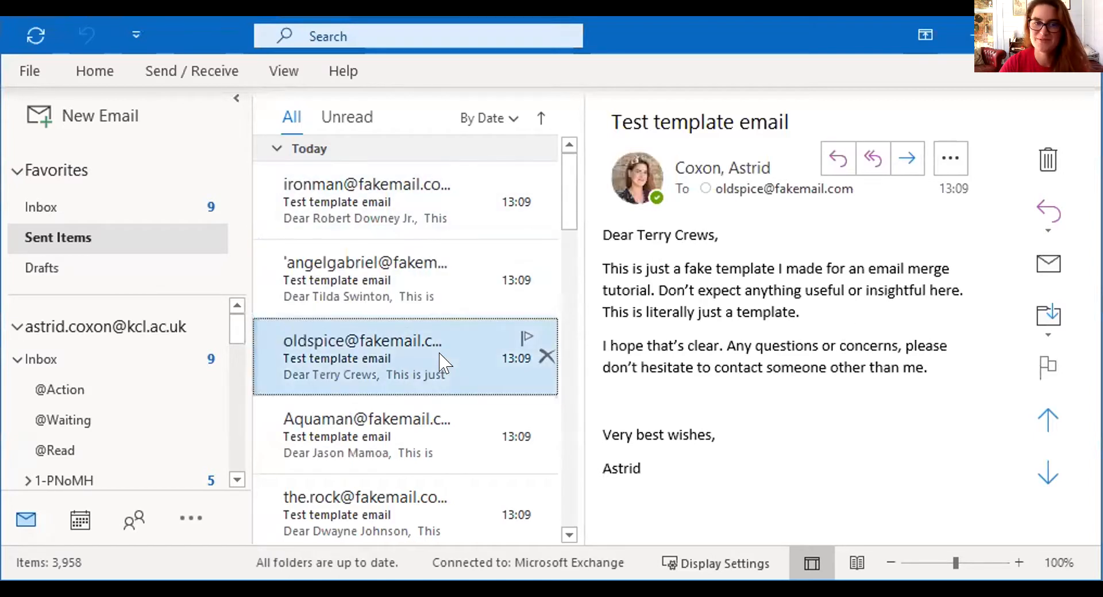